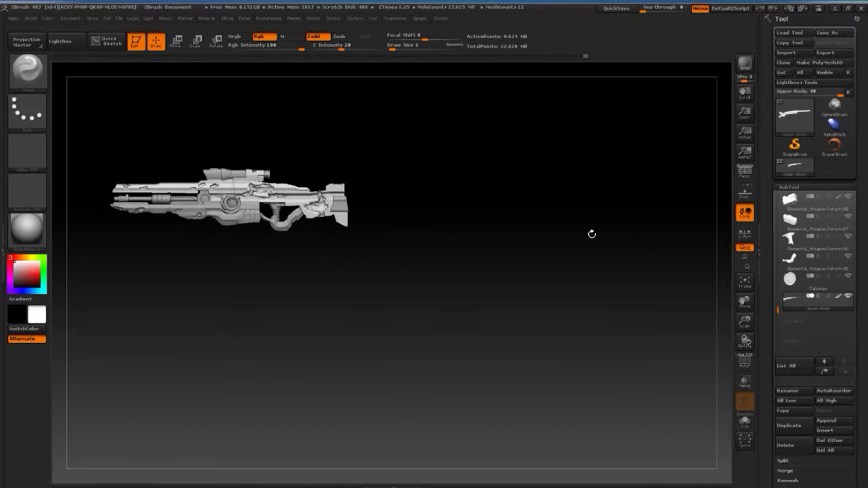
Step: Solo the Upper-Body stock in side view and zoom in on its flange damage patch
{"action": "mouse_move", "coordinate": [483, 229]}
{"action": "left_mouse_down", "text": "alt"}
{"action": "mouse_move", "coordinate": [597, 303]}
{"action": "mouse_move", "coordinate": [525, 315]}
{"action": "mouse_move", "coordinate": [533, 305]}
{"action": "mouse_move", "coordinate": [574, 304]}
{"action": "mouse_move", "coordinate": [581, 294]}
{"action": "mouse_move", "coordinate": [597, 329]}
{"action": "mouse_move", "coordinate": [540, 286]}
{"action": "mouse_move", "coordinate": [497, 354]}
{"action": "mouse_move", "coordinate": [581, 333]}
{"action": "mouse_move", "coordinate": [528, 313]}
{"action": "mouse_move", "coordinate": [486, 312]}
{"action": "left_mouse_up", "text": "alt"}
{"action": "left_click", "coordinate": [848, 296], "text": "shift"}
{"action": "mouse_move", "coordinate": [589, 450]}
{"action": "left_mouse_down"}
{"action": "mouse_move", "coordinate": [645, 300]}
{"action": "mouse_move", "coordinate": [549, 292]}
{"action": "mouse_move", "coordinate": [477, 410]}
{"action": "mouse_move", "coordinate": [473, 319]}
{"action": "mouse_move", "coordinate": [382, 285]}
{"action": "left_mouse_up"}
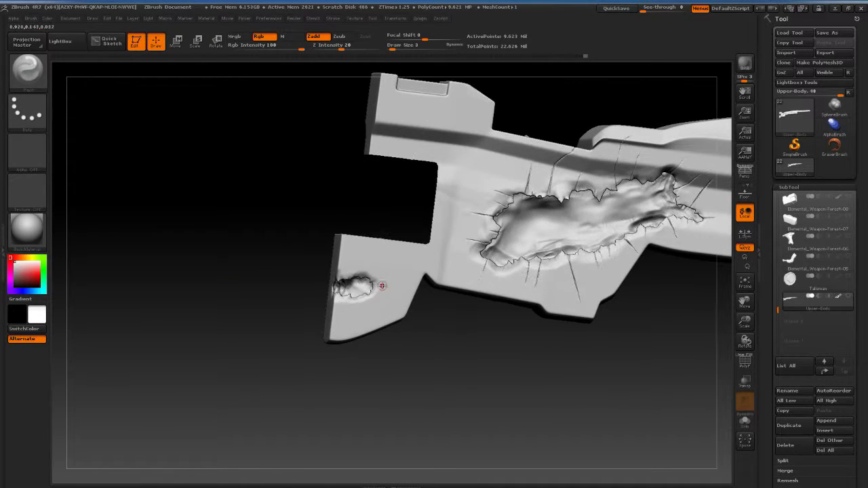
{"action": "mouse_move", "coordinate": [378, 358]}
{"action": "left_mouse_down"}
{"action": "mouse_move", "coordinate": [497, 281]}
{"action": "mouse_move", "coordinate": [491, 404]}
{"action": "left_mouse_up"}
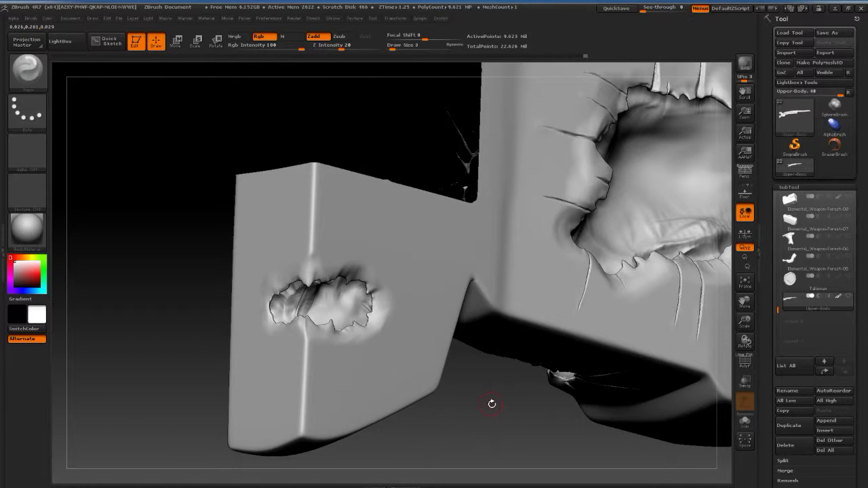
Step: Carve a slash crack off the damage patch edge with Orb_Slash_fin, undoing a bad stroke
{"action": "key", "text": "b"}
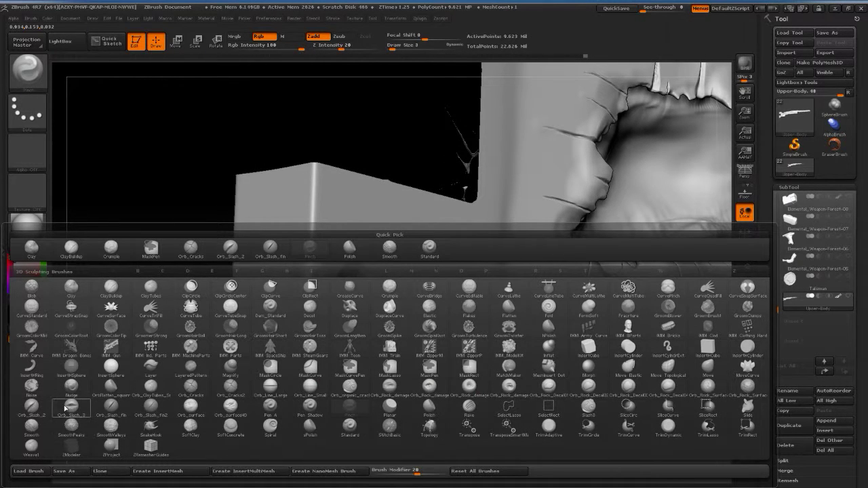
{"action": "left_click", "coordinate": [114, 405]}
{"action": "mouse_move", "coordinate": [393, 305]}
{"action": "left_mouse_down"}
{"action": "mouse_move", "coordinate": [366, 310]}
{"action": "mouse_move", "coordinate": [377, 319]}
{"action": "mouse_move", "coordinate": [386, 304]}
{"action": "left_mouse_up"}
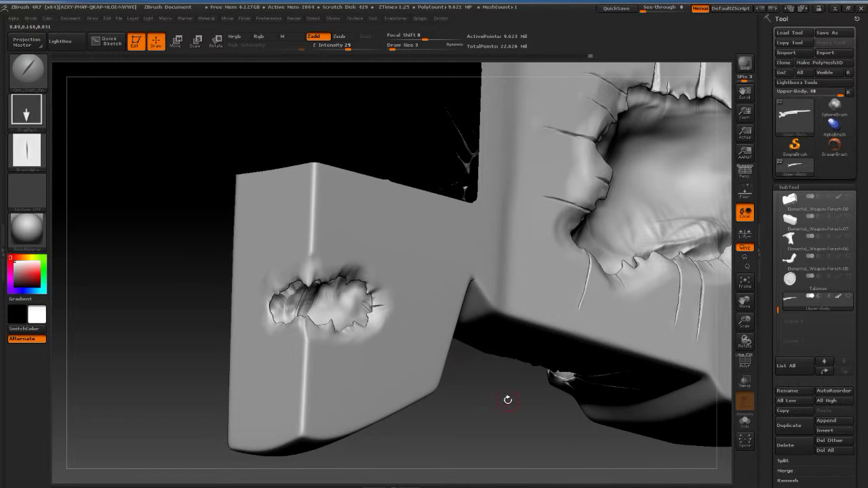
{"action": "left_click_drag", "start_coordinate": [506, 400], "coordinate": [499, 421]}
{"action": "key", "text": "ctrl+z"}
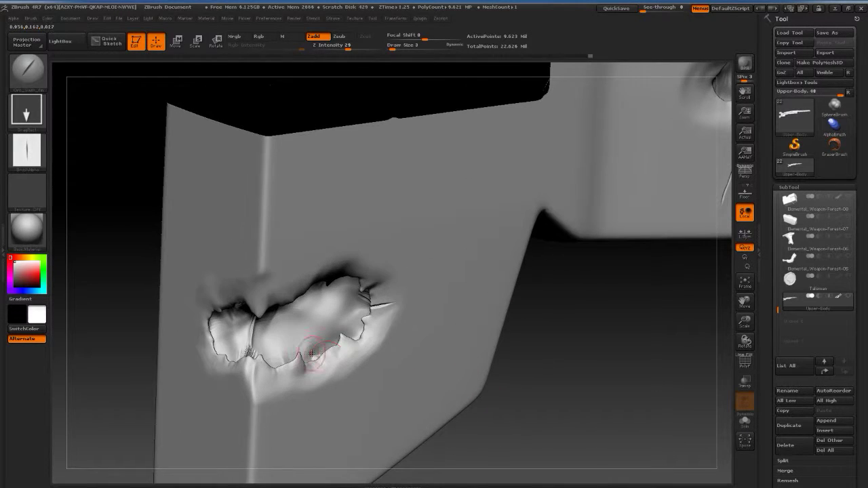
{"action": "left_click_drag", "start_coordinate": [496, 326], "coordinate": [535, 315]}
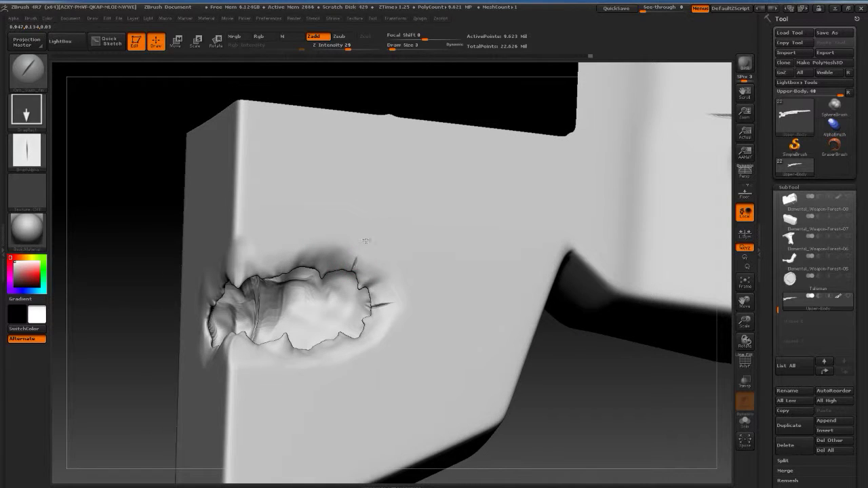
Step: Draw a thin crack up from the hole's top edge with a crack brush at size 1
{"action": "key", "text": "b"}
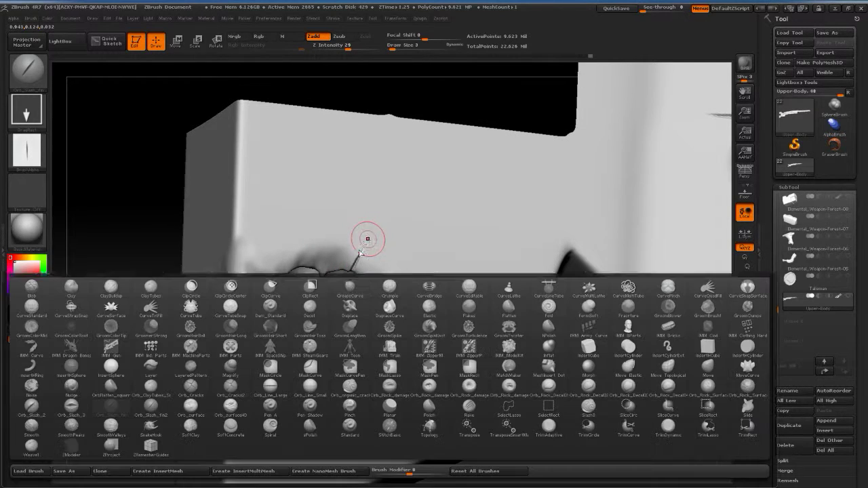
{"action": "left_click", "coordinate": [195, 377]}
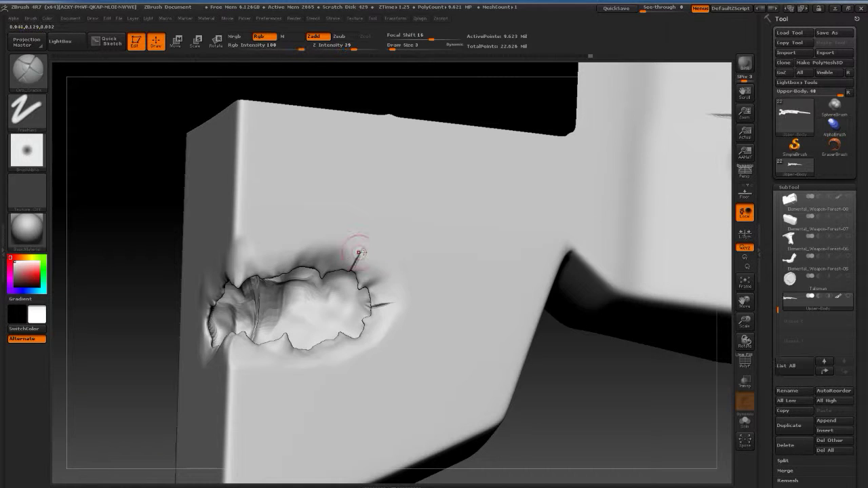
{"action": "key", "text": "s"}
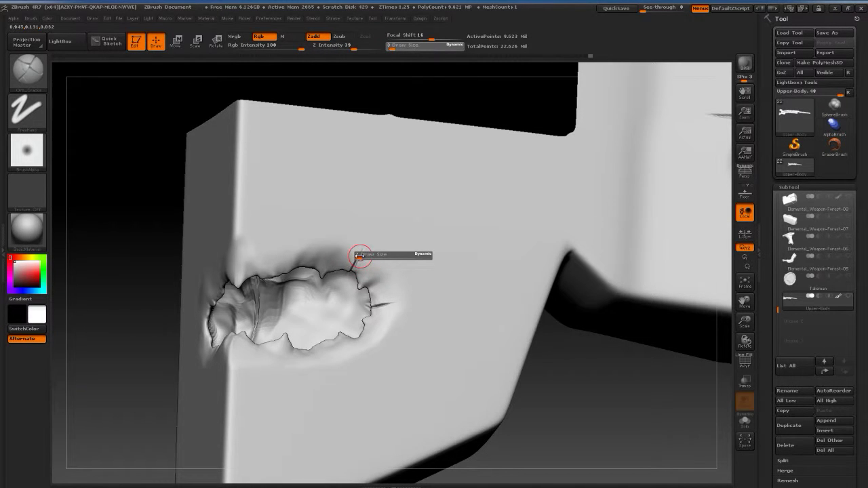
{"action": "left_click", "coordinate": [359, 256]}
{"action": "left_click_drag", "start_coordinate": [369, 237], "coordinate": [382, 221]}
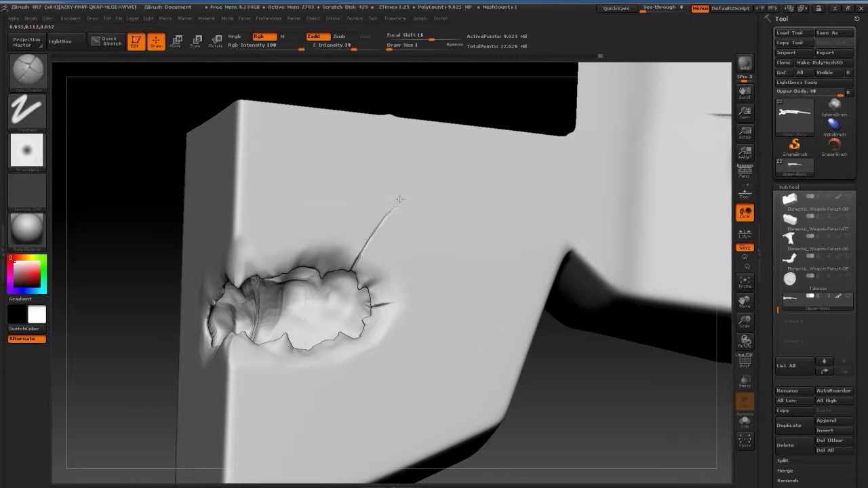
{"action": "left_click_drag", "start_coordinate": [400, 197], "coordinate": [404, 188]}
{"action": "mouse_move", "coordinate": [393, 304]}
{"action": "left_mouse_down"}
{"action": "mouse_move", "coordinate": [389, 320]}
{"action": "mouse_move", "coordinate": [371, 307]}
{"action": "mouse_move", "coordinate": [405, 297]}
{"action": "left_mouse_up"}
Step: At brush size 2, lengthen and deepen the crack running up and right from the hole
{"action": "left_click", "coordinate": [390, 320]}
{"action": "left_click_drag", "start_coordinate": [405, 296], "coordinate": [448, 278]}
{"action": "mouse_move", "coordinate": [560, 400]}
{"action": "left_mouse_down"}
{"action": "mouse_move", "coordinate": [573, 405]}
{"action": "mouse_move", "coordinate": [542, 375]}
{"action": "left_mouse_up"}
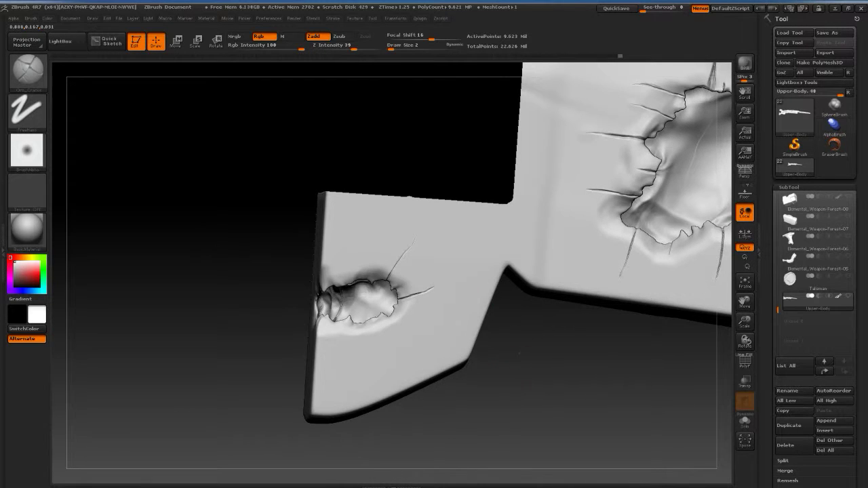
{"action": "left_click_drag", "start_coordinate": [447, 292], "coordinate": [389, 246]}
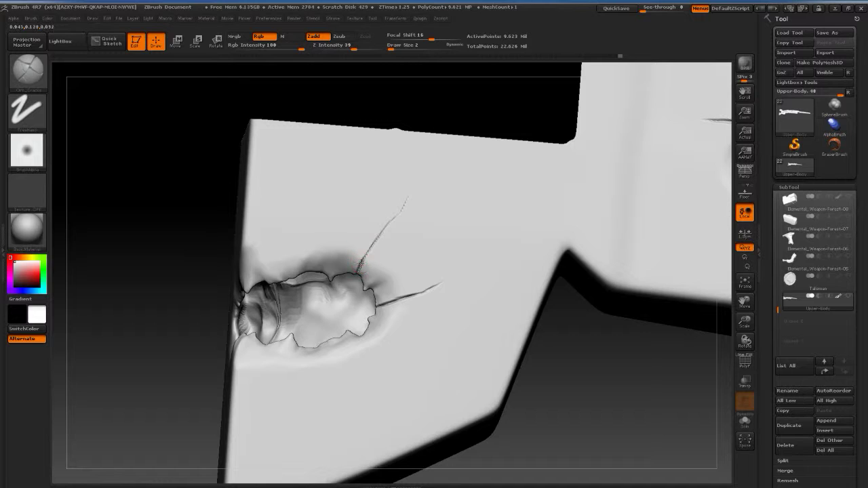
{"action": "left_click_drag", "start_coordinate": [359, 264], "coordinate": [413, 185]}
{"action": "left_click_drag", "start_coordinate": [575, 377], "coordinate": [584, 393]}
Step: Select the Orb_Cracks brush and turn the stock to its narrow side face
{"action": "key", "text": "b"}
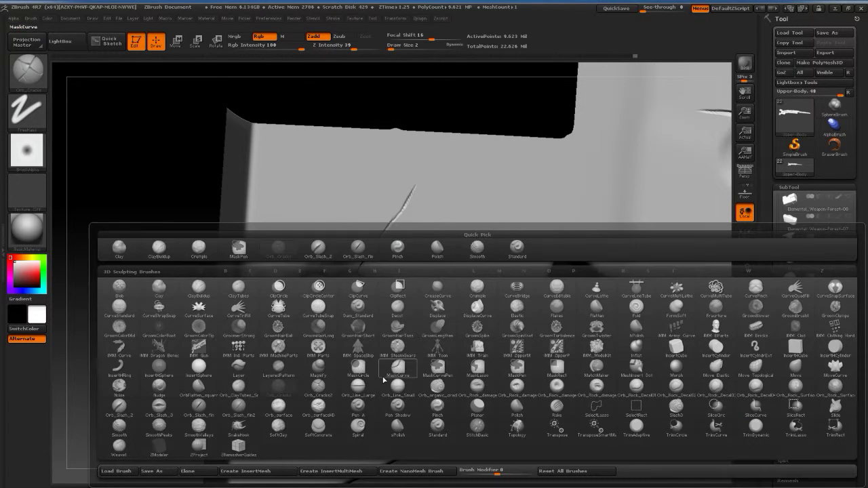
{"action": "left_click", "coordinate": [195, 410]}
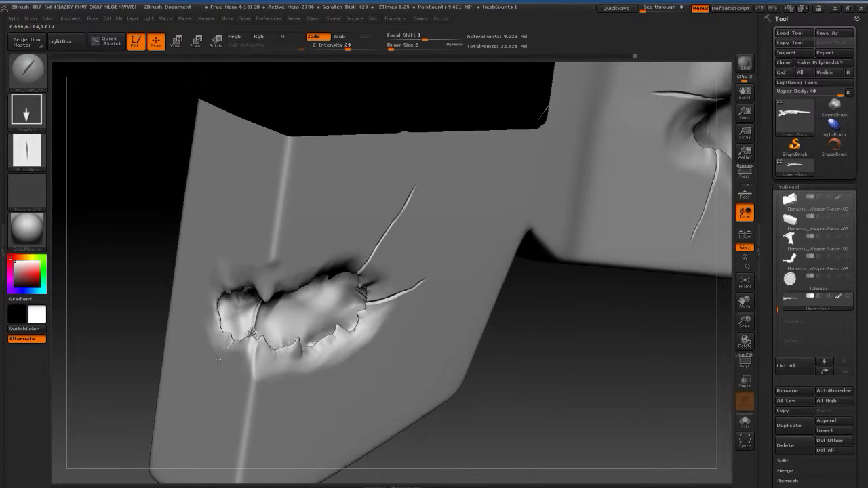
{"action": "mouse_move", "coordinate": [519, 358]}
{"action": "left_mouse_down"}
{"action": "mouse_move", "coordinate": [517, 331]}
{"action": "mouse_move", "coordinate": [488, 318]}
{"action": "left_mouse_up"}
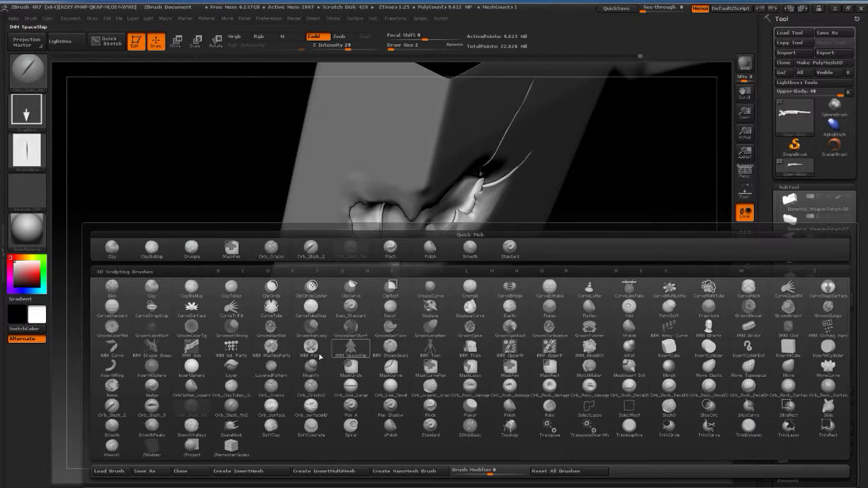
{"action": "key", "text": "b"}
{"action": "left_click", "coordinate": [270, 387]}
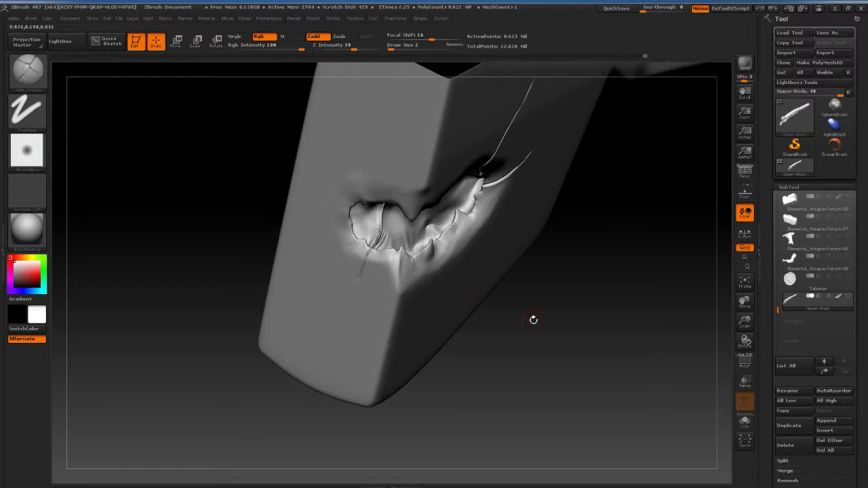
{"action": "mouse_move", "coordinate": [533, 320]}
{"action": "left_mouse_down"}
{"action": "mouse_move", "coordinate": [533, 359]}
{"action": "mouse_move", "coordinate": [400, 297]}
{"action": "left_mouse_up"}
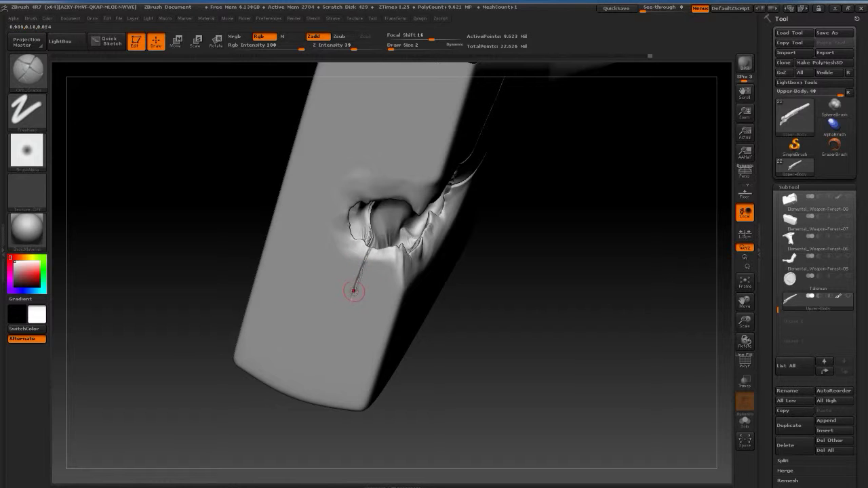
Step: Carve a crack down from the hole, deepening the groove with the Standard brush
{"action": "left_click_drag", "start_coordinate": [348, 303], "coordinate": [411, 303]}
{"action": "key", "text": "s"}
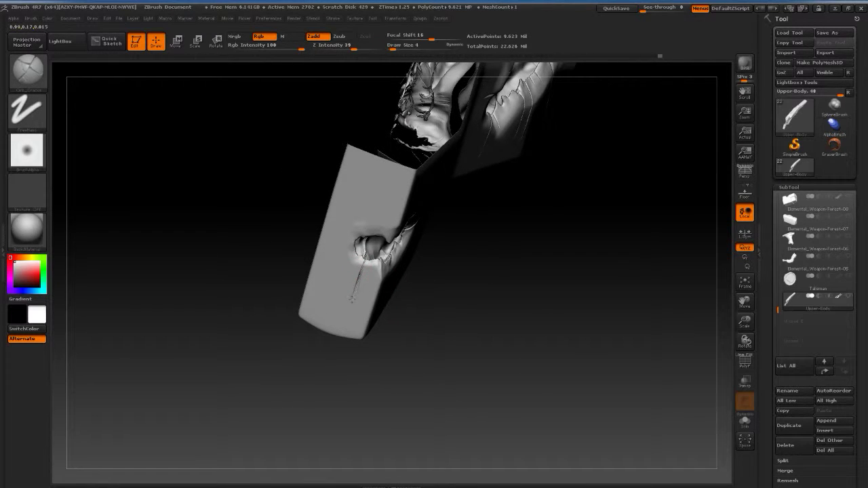
{"action": "left_click_drag", "start_coordinate": [352, 299], "coordinate": [360, 270]}
{"action": "left_click_drag", "start_coordinate": [350, 305], "coordinate": [355, 284]}
{"action": "key", "text": "b"}
{"action": "key", "text": "s"}
{"action": "key", "text": "t"}
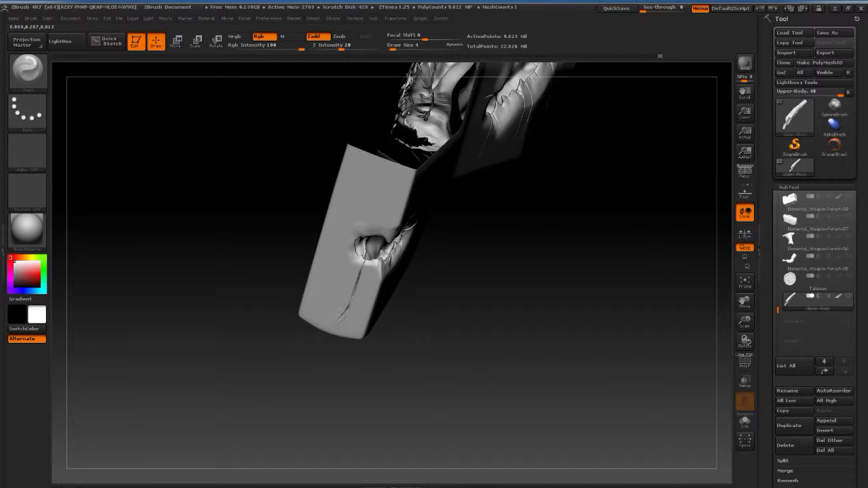
{"action": "left_click_drag", "start_coordinate": [354, 295], "coordinate": [357, 282]}
{"action": "left_click_drag", "start_coordinate": [511, 316], "coordinate": [508, 316], "text": "shift"}
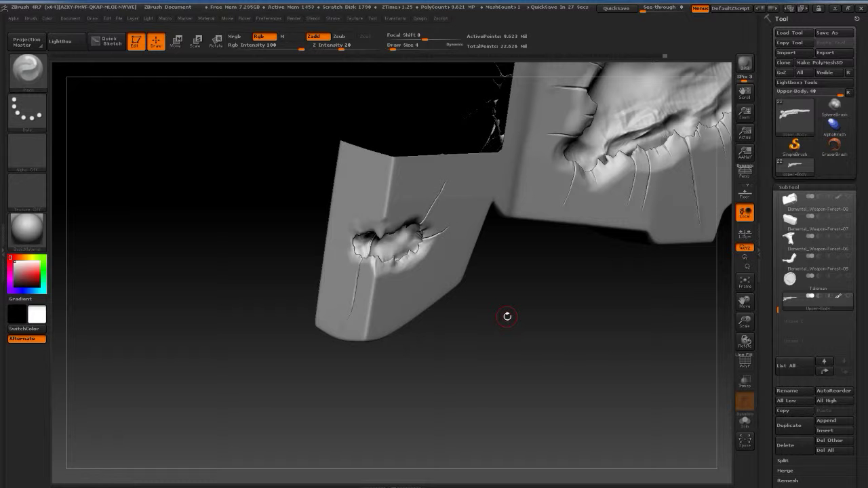
Step: Rotate to the underside and set Orb_Cracks to size 2 with focal shift 29
{"action": "mouse_move", "coordinate": [449, 333]}
{"action": "left_mouse_down"}
{"action": "mouse_move", "coordinate": [480, 363]}
{"action": "mouse_move", "coordinate": [501, 306]}
{"action": "left_mouse_up"}
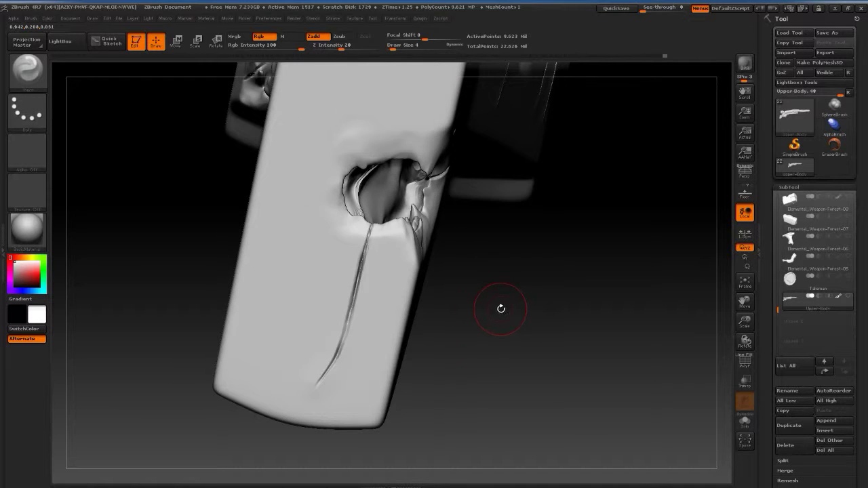
{"action": "key", "text": "b"}
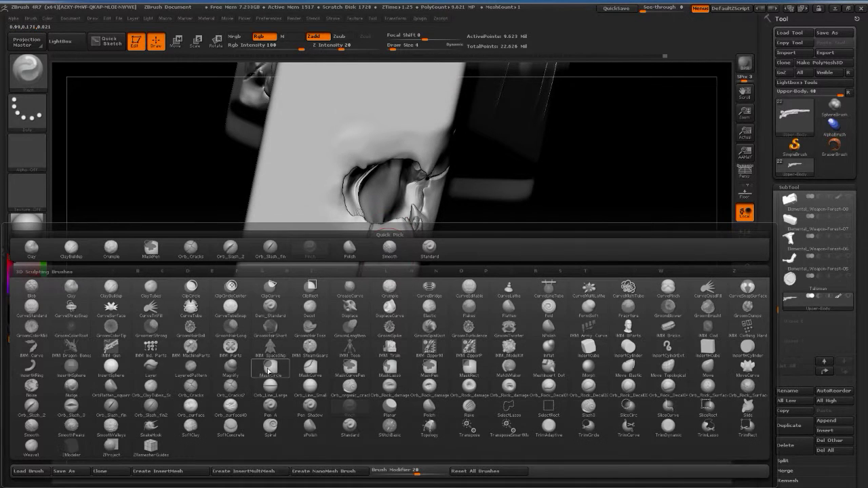
{"action": "left_click", "coordinate": [194, 386]}
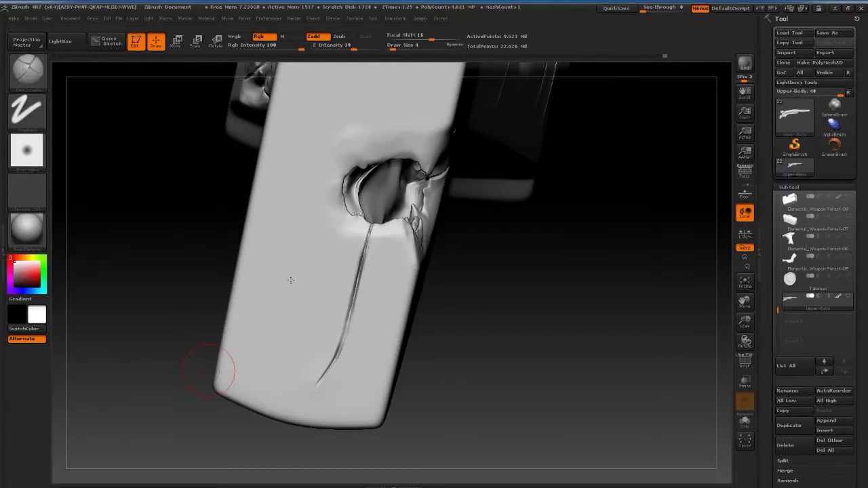
{"action": "key", "text": "s"}
{"action": "left_click_drag", "start_coordinate": [369, 242], "coordinate": [359, 291]}
{"action": "key", "text": "o"}
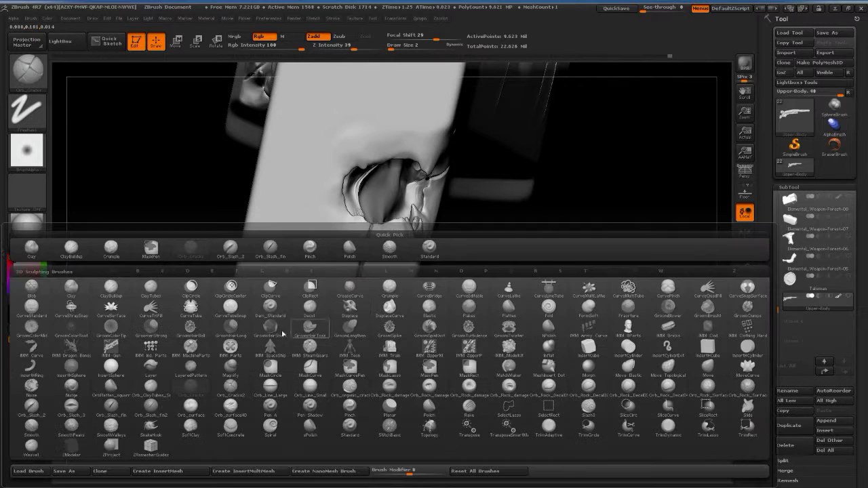
Step: Switch to the Crumple brush, smooth briefly, and reopen the brush library
{"action": "key", "text": "b"}
{"action": "left_click", "coordinate": [111, 253]}
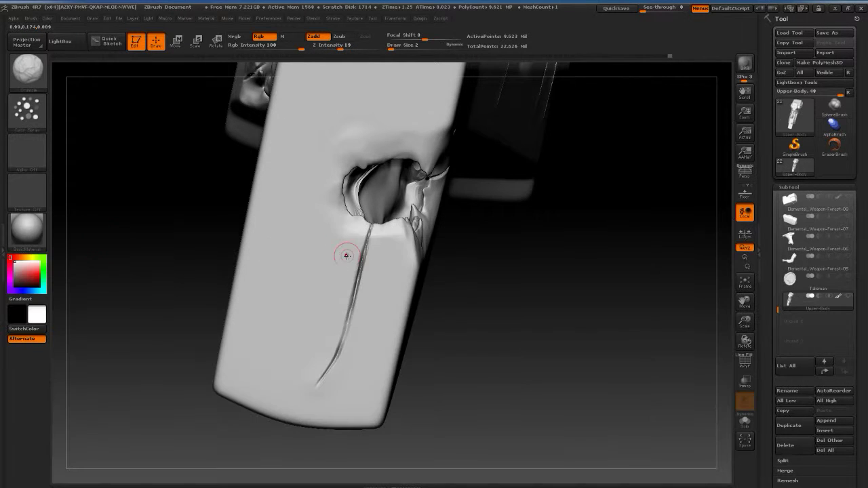
{"action": "key", "text": "shift"}
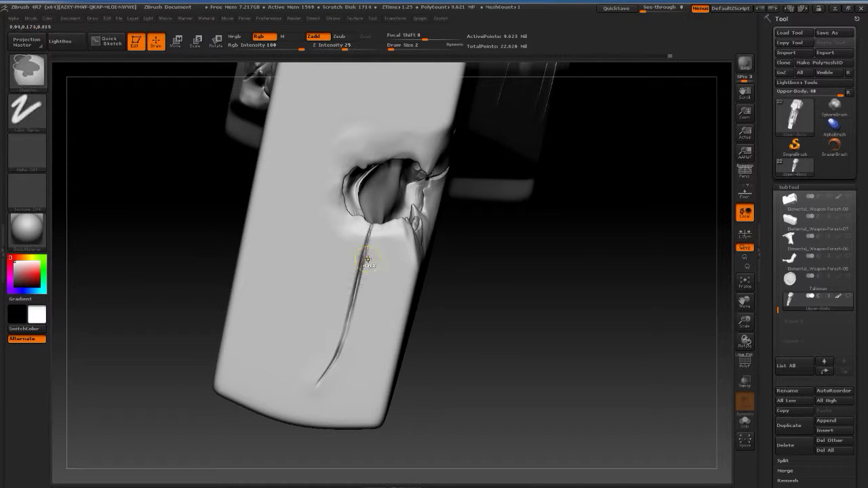
{"action": "key", "text": "b"}
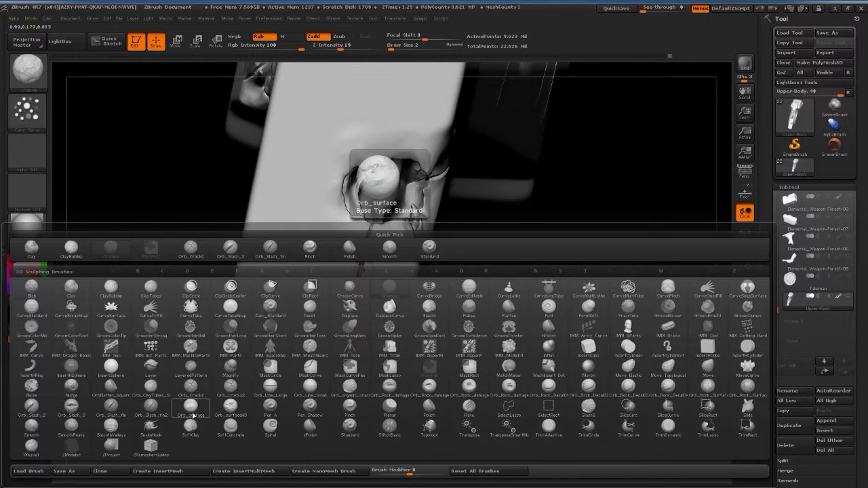
Step: Switch to the Move brush at size 1, then return the brush size to 2
{"action": "key", "text": "m"}
{"action": "key", "text": "v"}
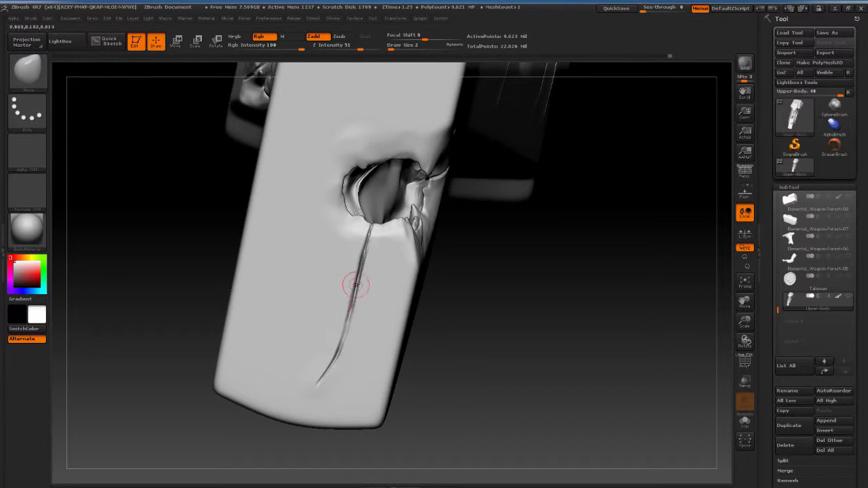
{"action": "key", "text": "s"}
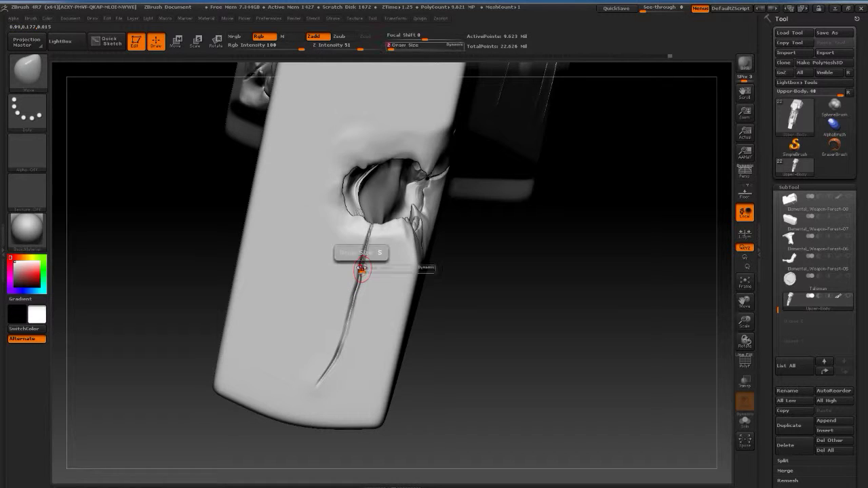
{"action": "left_click_drag", "start_coordinate": [364, 263], "coordinate": [360, 265]}
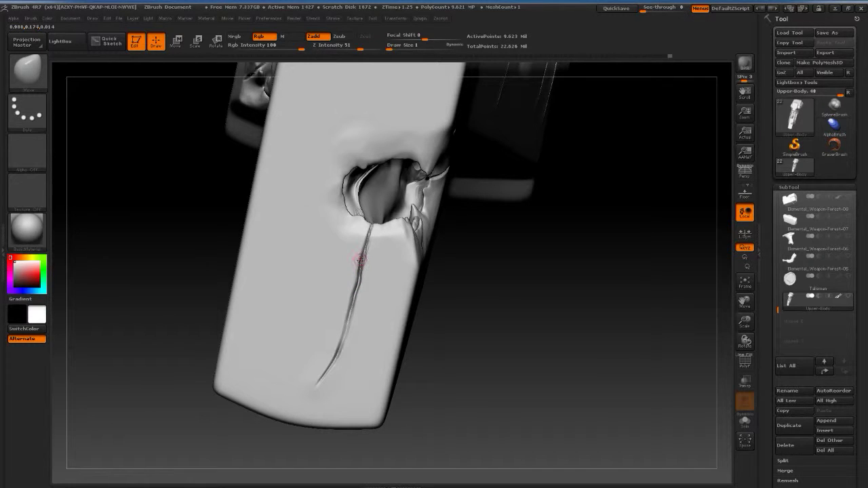
{"action": "key", "text": "b"}
{"action": "key", "text": "s"}
{"action": "key", "text": "l"}
{"action": "key", "text": "s"}
{"action": "key", "text": "b"}
{"action": "key", "text": "s"}
{"action": "key", "text": "t"}
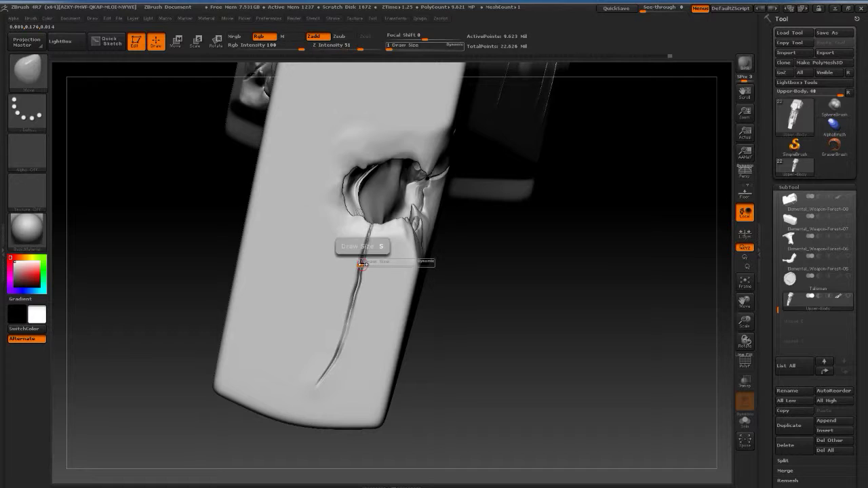
{"action": "left_click_drag", "start_coordinate": [360, 264], "coordinate": [347, 323]}
Step: Select the Displace brush and rotate the stock to see both sides of the hole
{"action": "key", "text": "b"}
{"action": "key", "text": "d"}
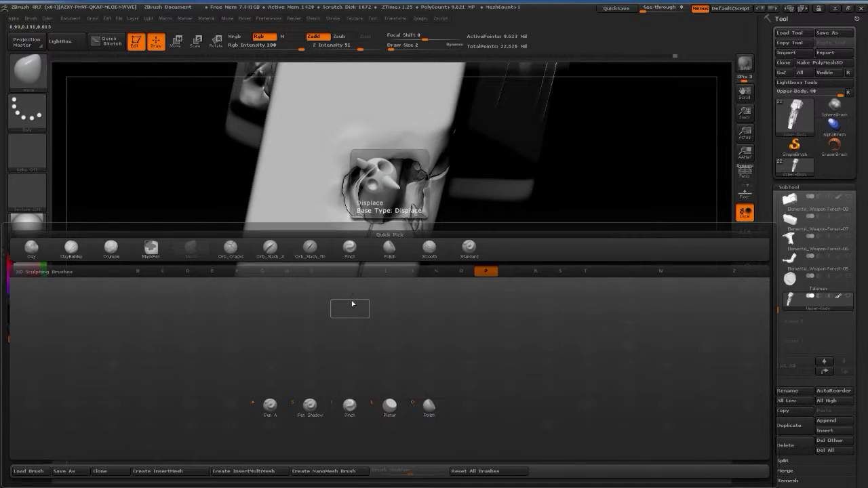
{"action": "key", "text": "s"}
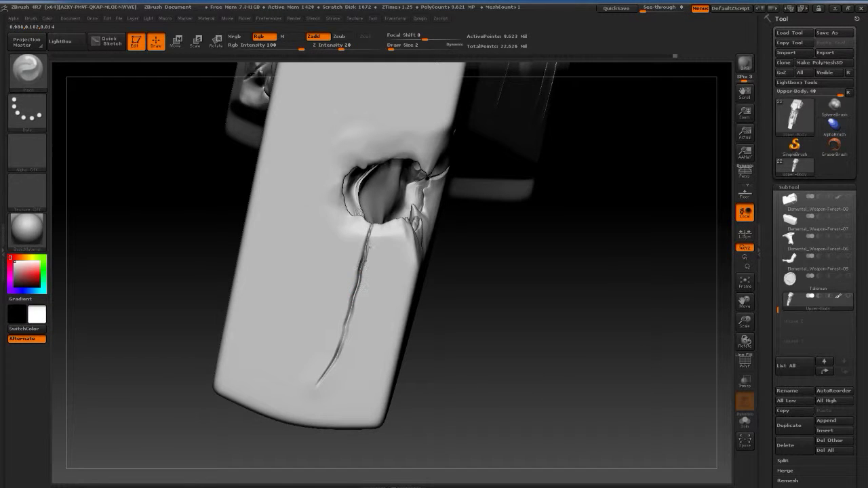
{"action": "left_click_drag", "start_coordinate": [362, 335], "coordinate": [523, 304]}
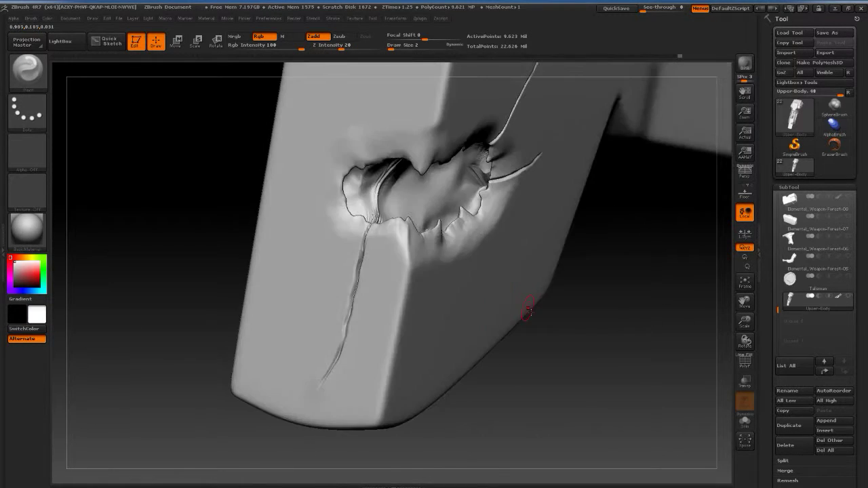
{"action": "mouse_move", "coordinate": [578, 340]}
{"action": "left_mouse_down"}
{"action": "mouse_move", "coordinate": [488, 323]}
{"action": "mouse_move", "coordinate": [506, 375]}
{"action": "left_mouse_up"}
Step: Select the Orb slash brush and turn the stock so the hole faces the viewer
{"action": "key", "text": "b"}
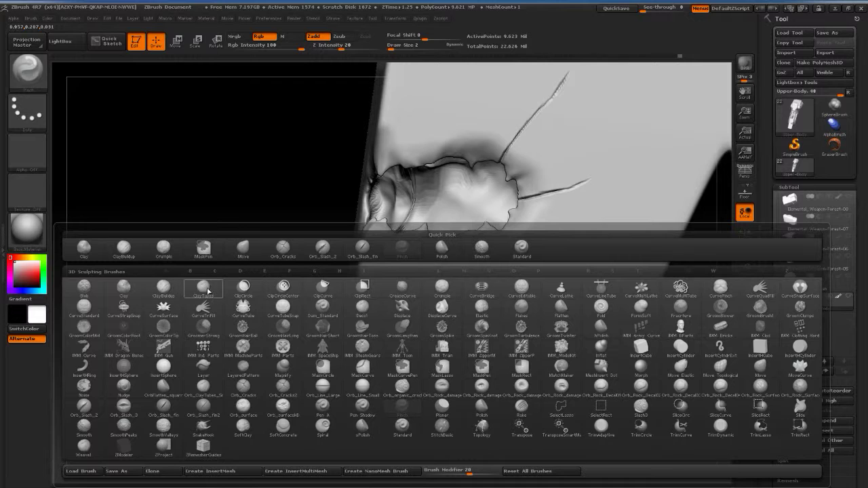
{"action": "left_click", "coordinate": [332, 255]}
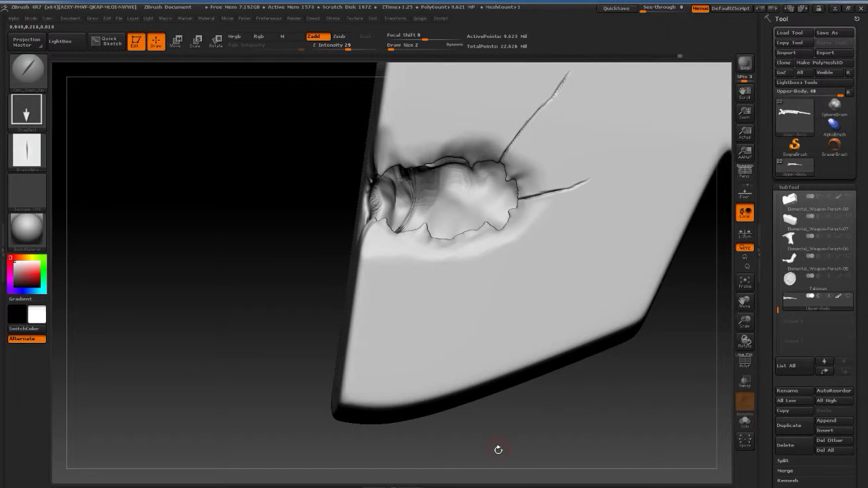
{"action": "left_click_drag", "start_coordinate": [499, 450], "coordinate": [415, 277]}
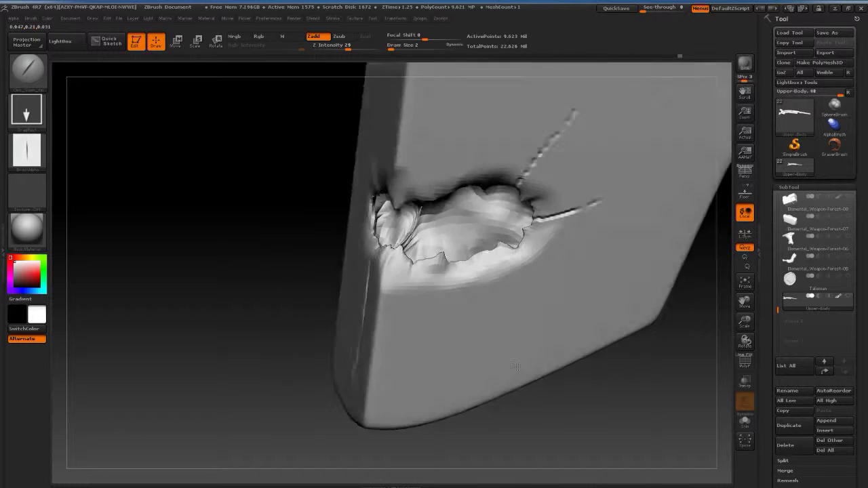
{"action": "left_click_drag", "start_coordinate": [413, 321], "coordinate": [494, 310]}
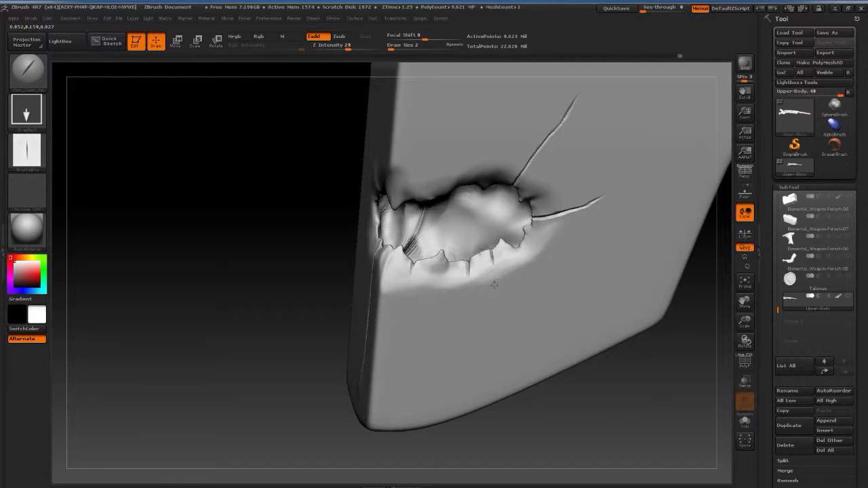
Step: Carve thin Orb_Cracks cracks running down the stock from the torn hole's edge
{"action": "key", "text": "b"}
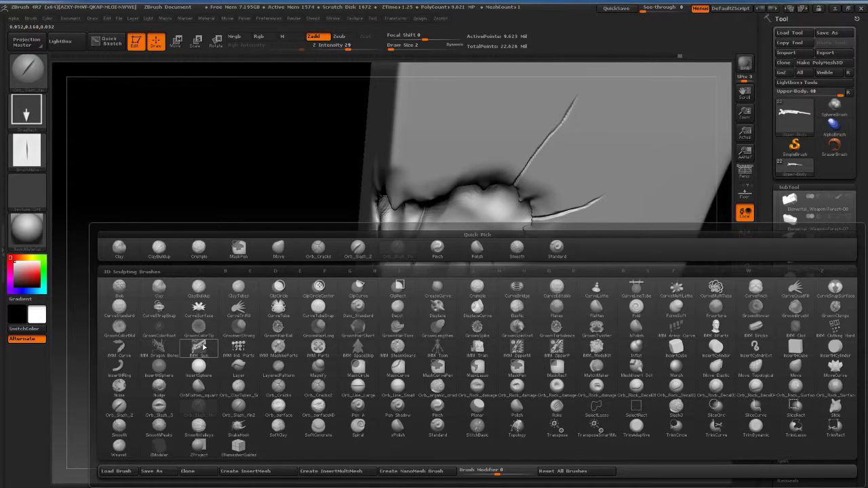
{"action": "left_click", "coordinate": [313, 249]}
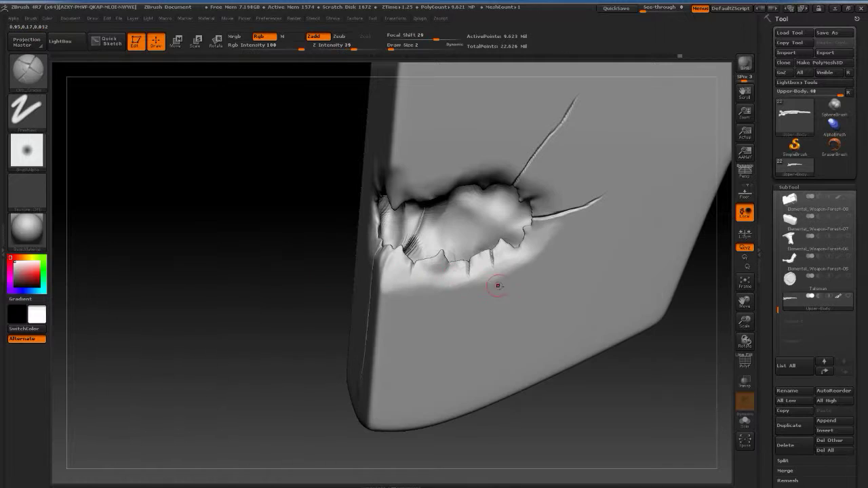
{"action": "left_click_drag", "start_coordinate": [491, 250], "coordinate": [494, 285]}
{"action": "mouse_move", "coordinate": [519, 411]}
{"action": "left_mouse_down"}
{"action": "mouse_move", "coordinate": [542, 427]}
{"action": "mouse_move", "coordinate": [559, 358]}
{"action": "left_mouse_up"}
{"action": "left_click_drag", "start_coordinate": [501, 219], "coordinate": [501, 244]}
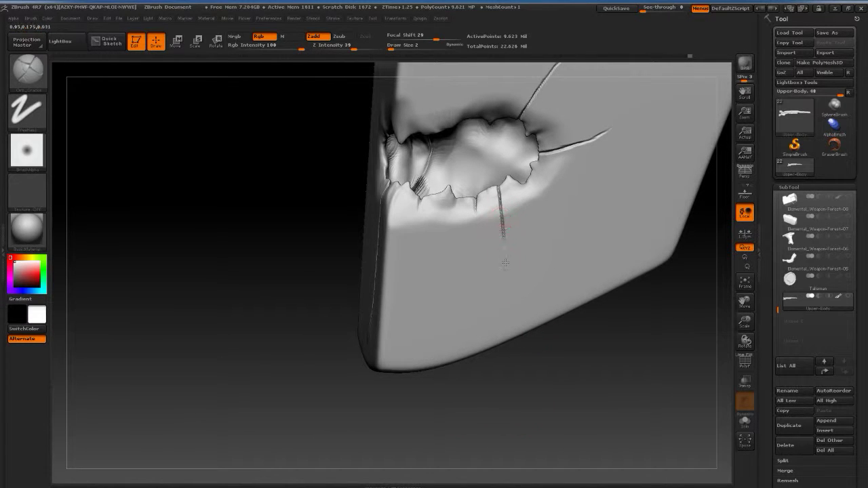
{"action": "left_click_drag", "start_coordinate": [503, 259], "coordinate": [509, 213]}
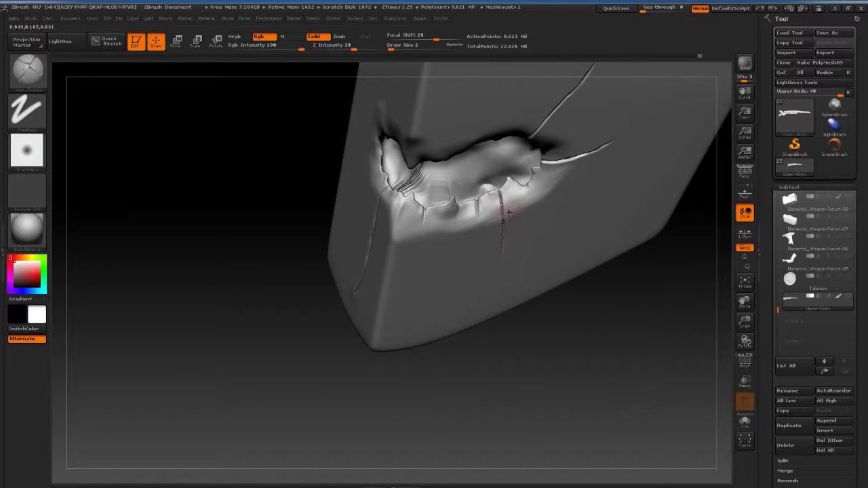
{"action": "left_click_drag", "start_coordinate": [513, 342], "coordinate": [496, 191]}
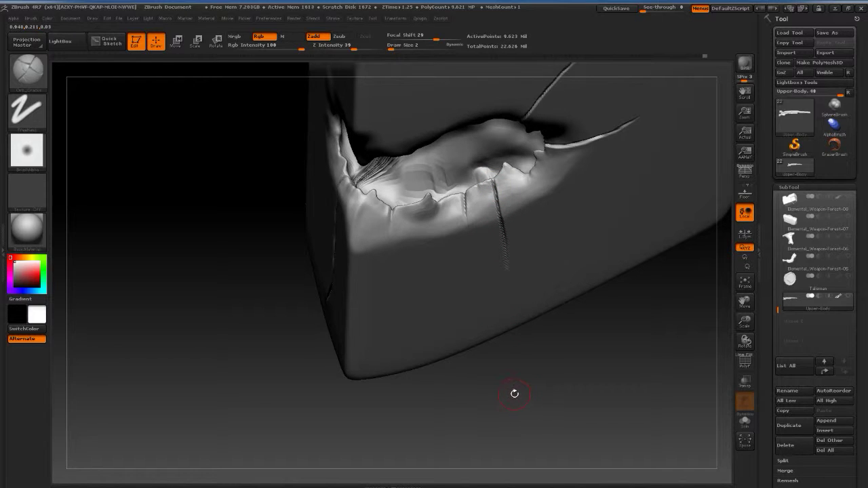
{"action": "left_click_drag", "start_coordinate": [520, 386], "coordinate": [490, 310]}
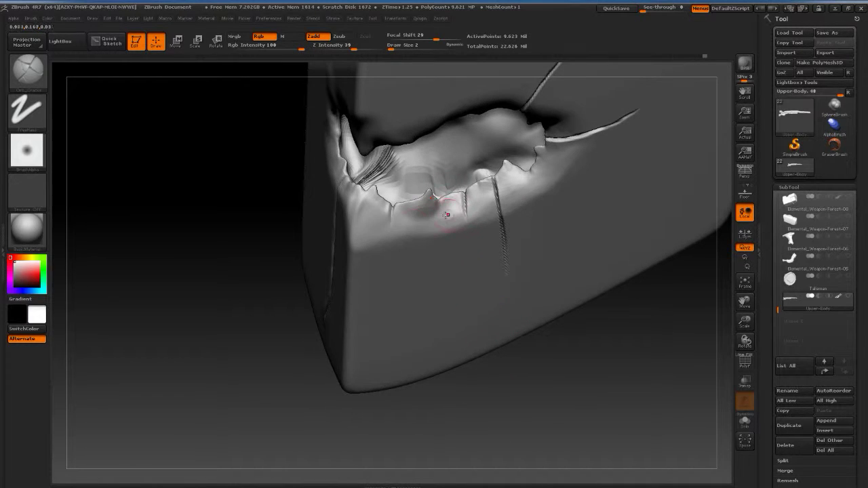
{"action": "left_click_drag", "start_coordinate": [390, 205], "coordinate": [392, 237]}
Step: Save the stock over Elemental_Weapon-Forest-GUN-09.ztl, confirming the overwrite
{"action": "left_click", "coordinate": [826, 33]}
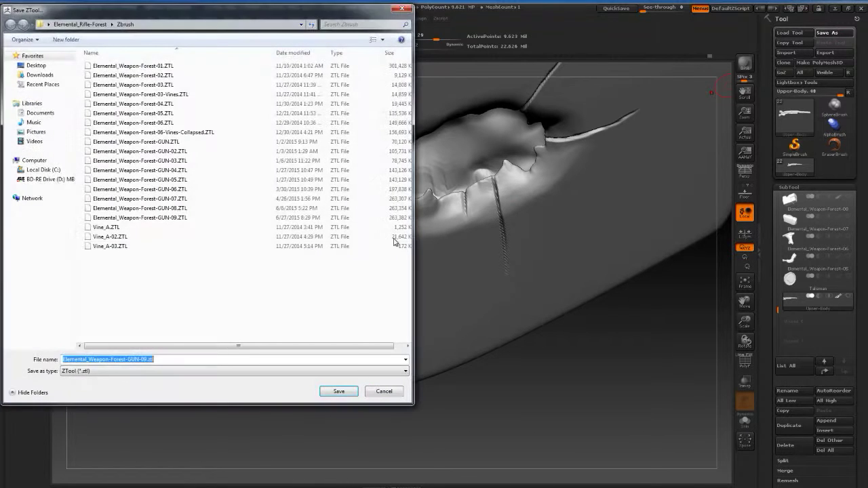
{"action": "left_click", "coordinate": [339, 392]}
{"action": "left_click", "coordinate": [454, 242]}
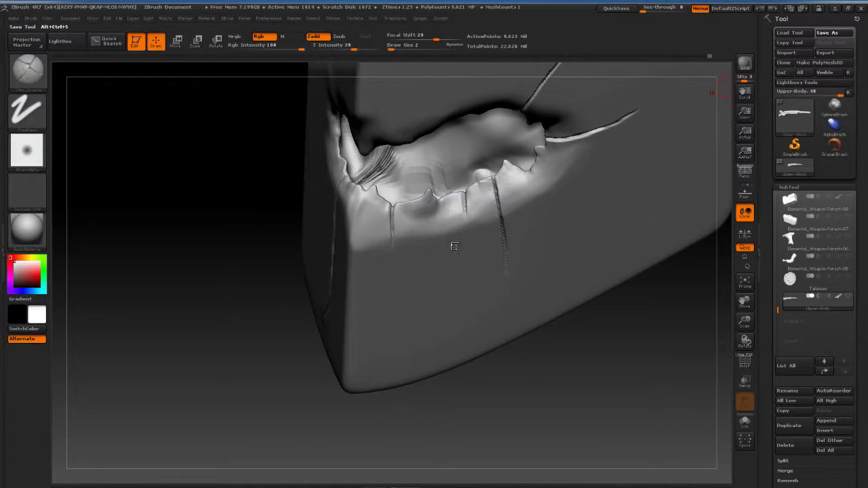